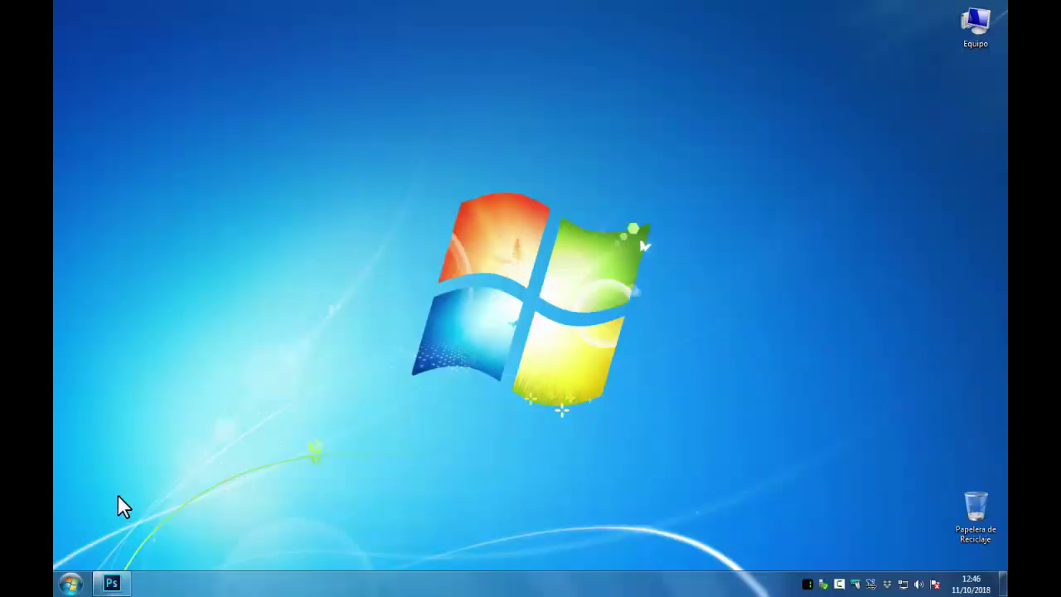
- Launch Google Chrome and load the pasted Dropbox share link for FurgonCampo.jpg
{"action": "left_click", "coordinate": [70, 584]}
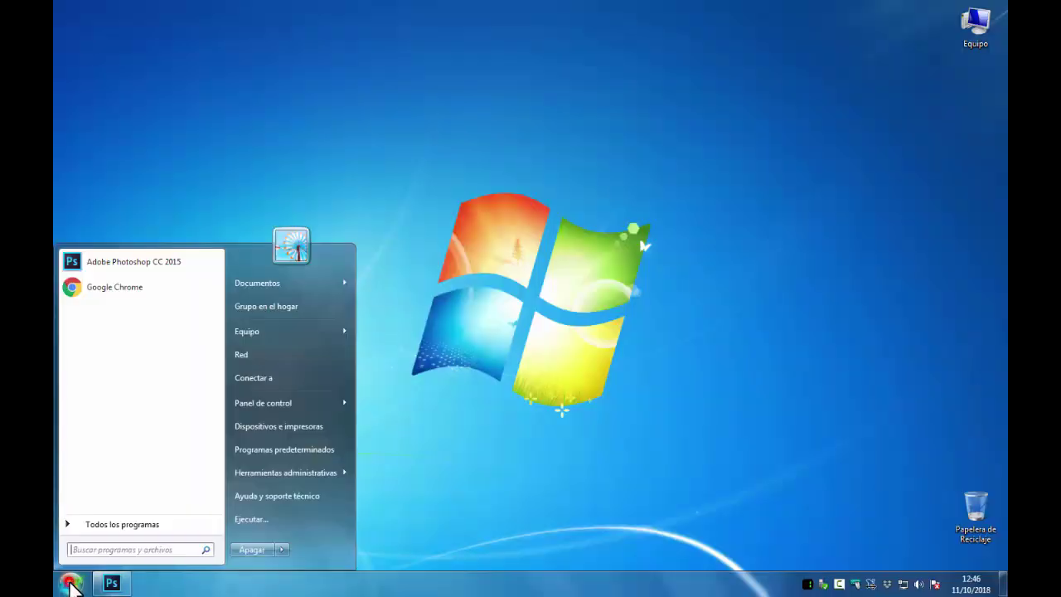
{"action": "left_click", "coordinate": [91, 290]}
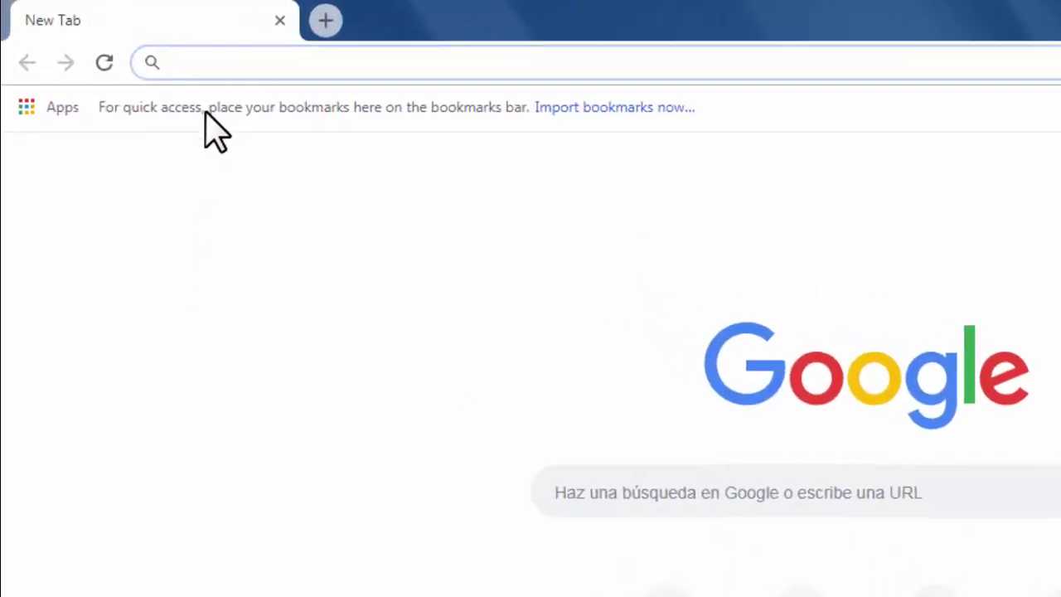
{"action": "left_click", "coordinate": [207, 66]}
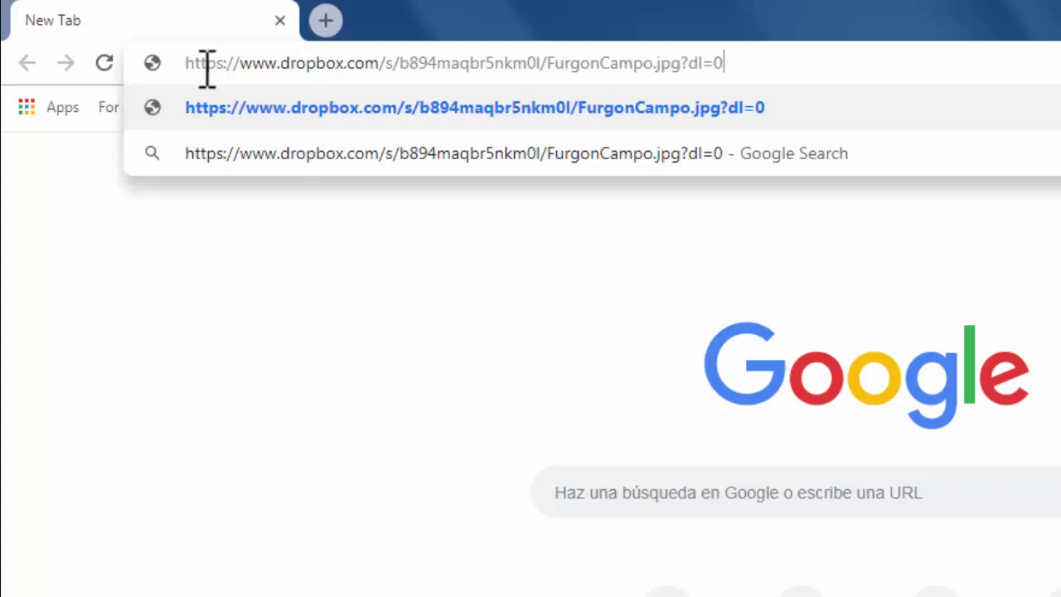
{"action": "key", "text": "Return"}
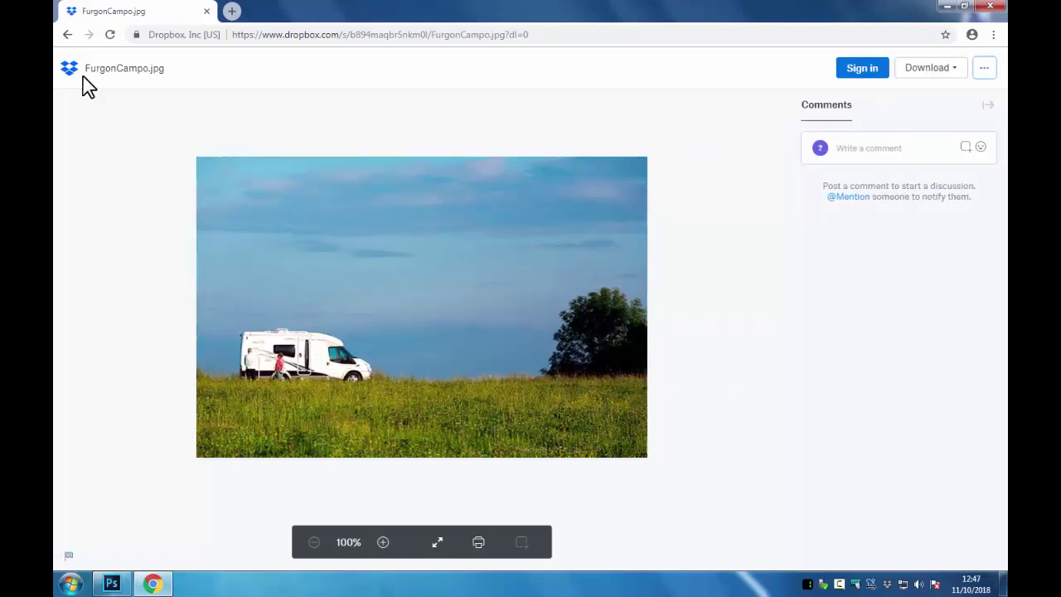
- Direct-download FurgonCampo.jpg from Dropbox and save it to the Escritorio desktop folder
{"action": "left_click", "coordinate": [937, 73]}
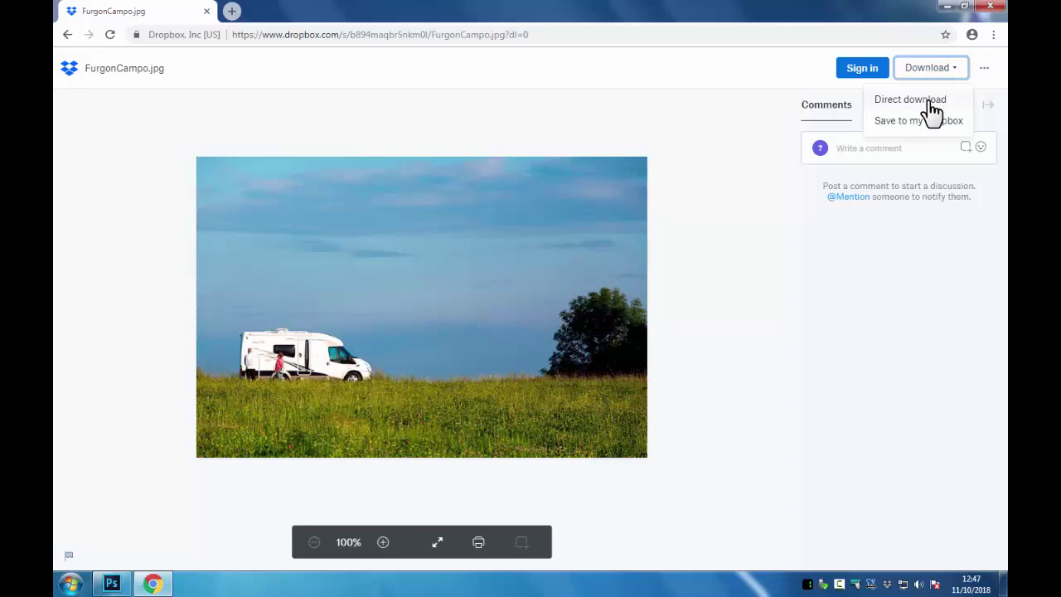
{"action": "left_click", "coordinate": [931, 101]}
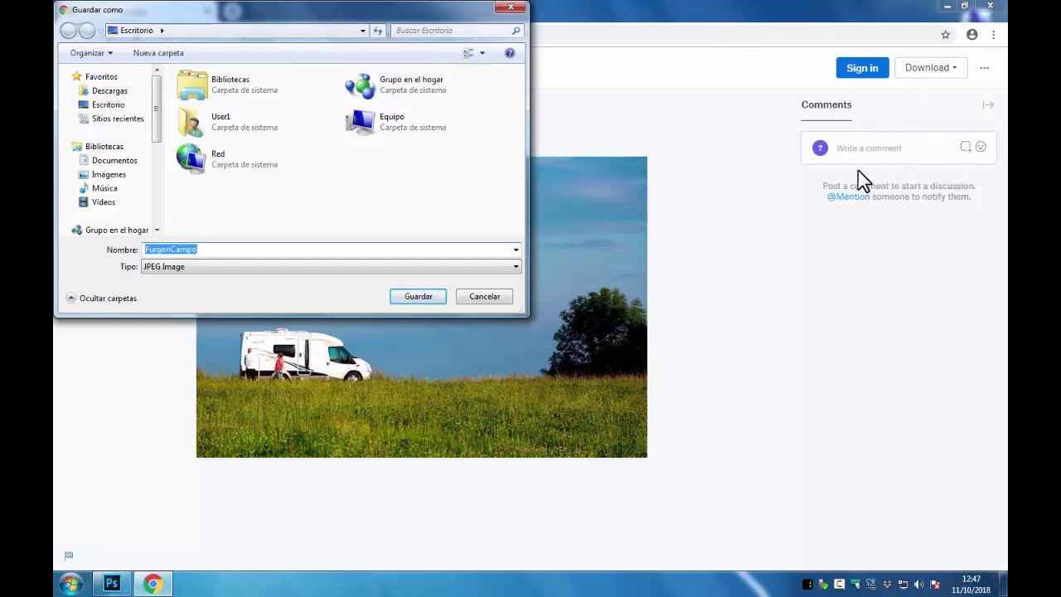
{"action": "left_click", "coordinate": [82, 105]}
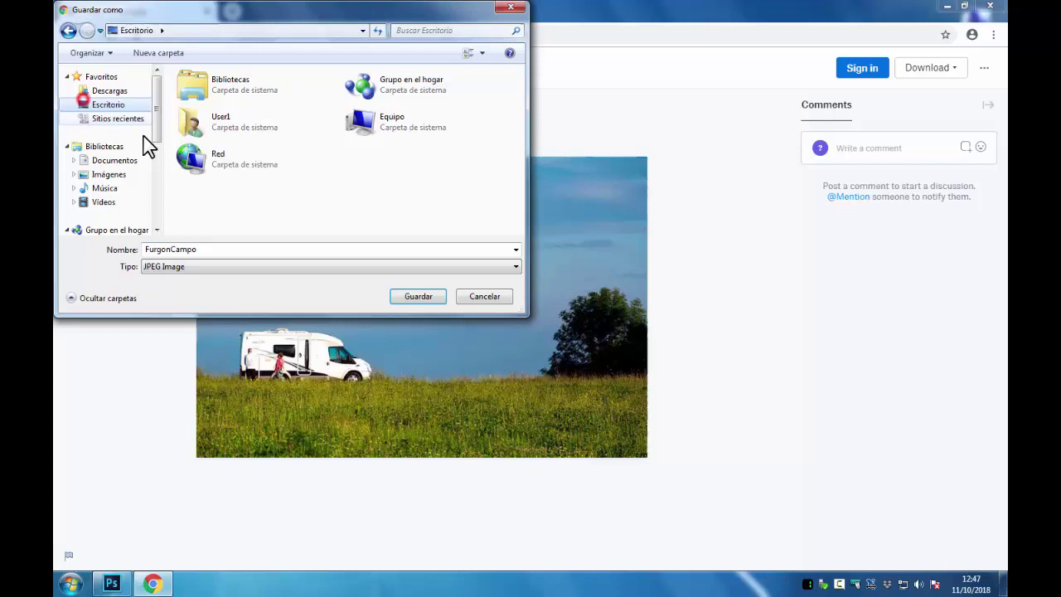
{"action": "left_click", "coordinate": [412, 299]}
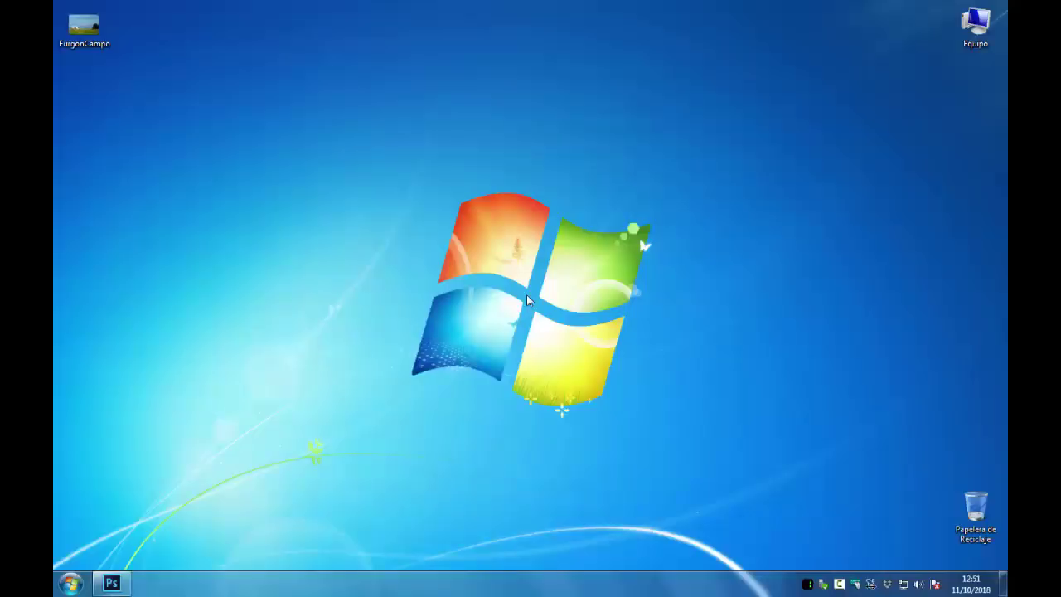
- Open FurgonCampo.jpg from Escritorio in Photoshop via Archivo > Abrir
{"action": "mouse_move", "coordinate": [111, 584]}
{"action": "left_click", "coordinate": [273, 471]}
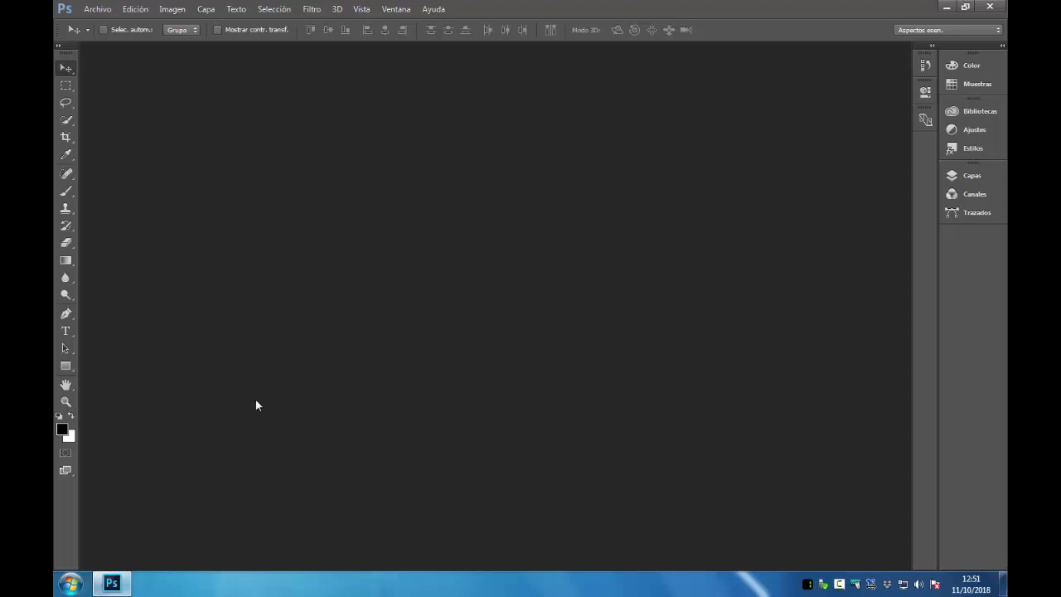
{"action": "left_click", "coordinate": [97, 9]}
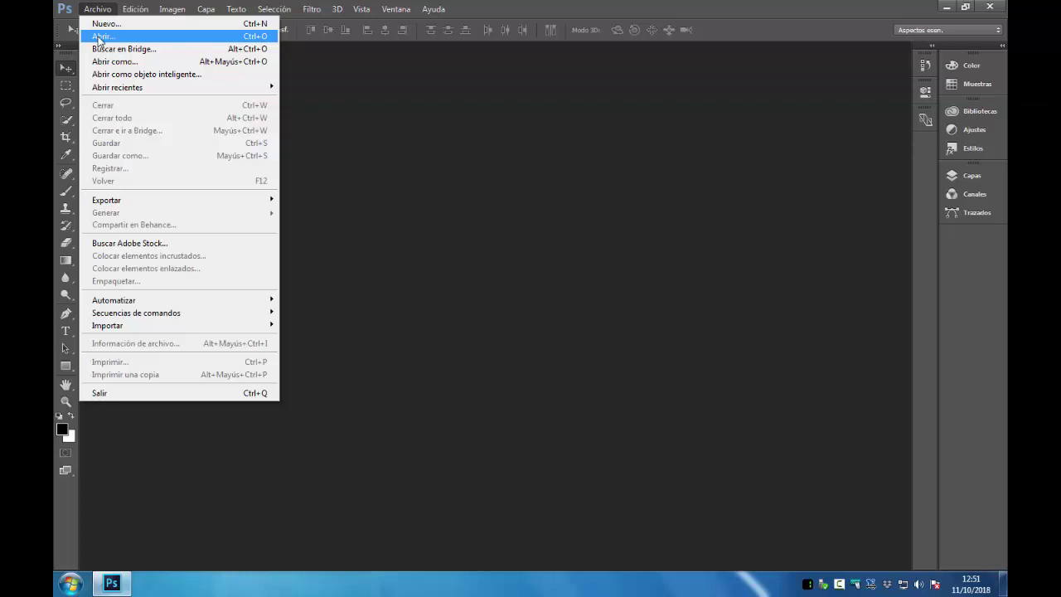
{"action": "left_click", "coordinate": [98, 36]}
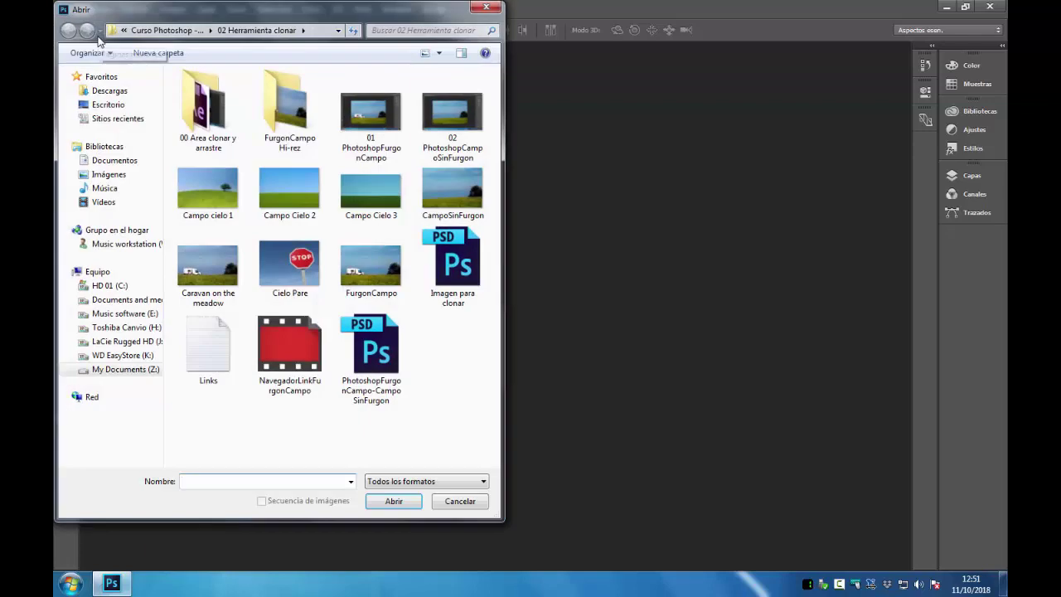
{"action": "left_click", "coordinate": [103, 108]}
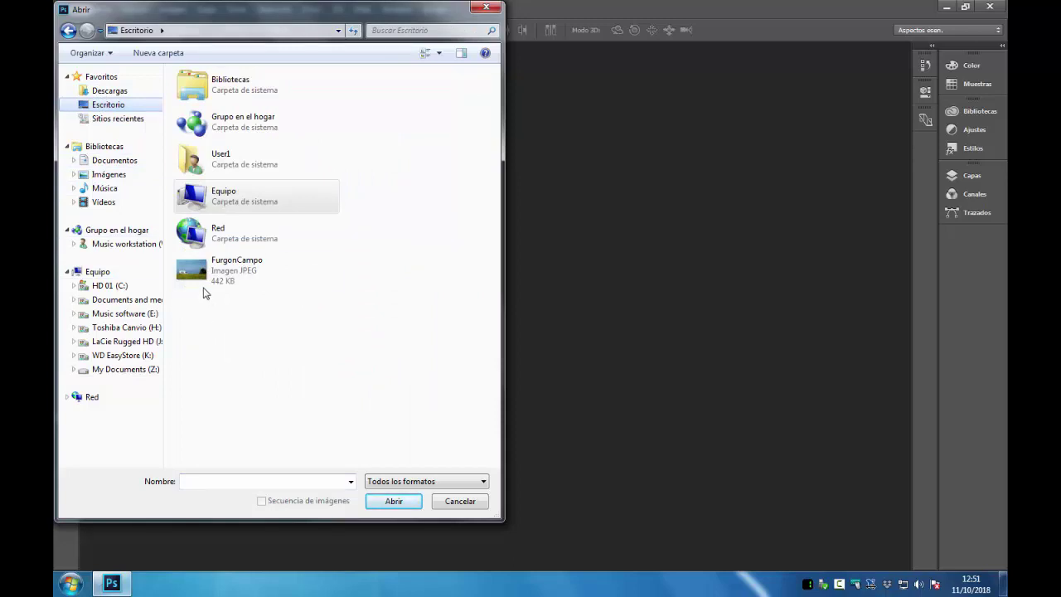
{"action": "left_click", "coordinate": [199, 279]}
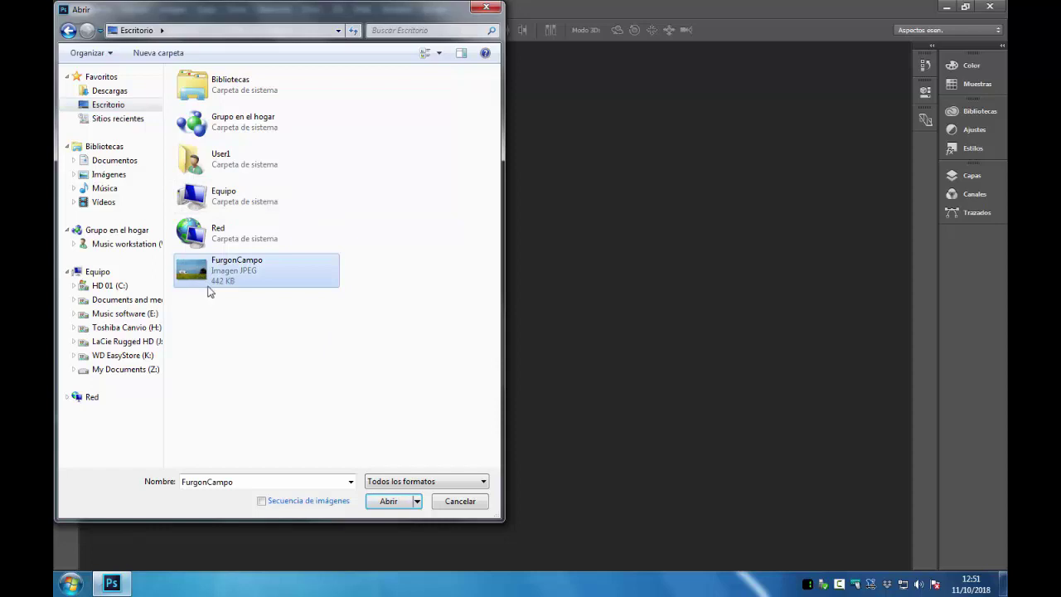
{"action": "left_click", "coordinate": [390, 501]}
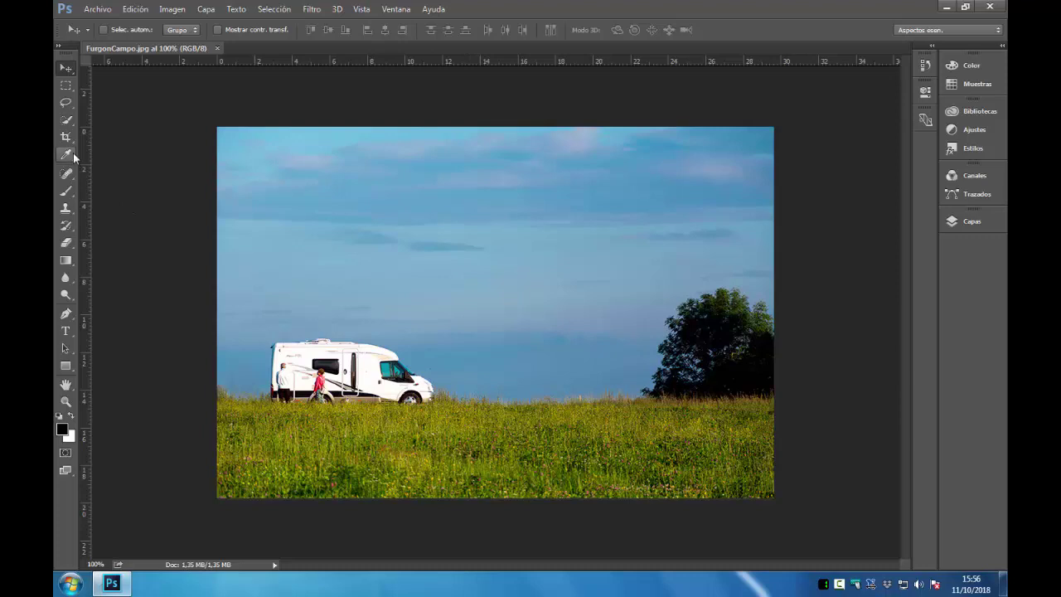
- Select the Clone Stamp tool, shrink its brush, then set it to 60 px
{"action": "left_click", "coordinate": [65, 211]}
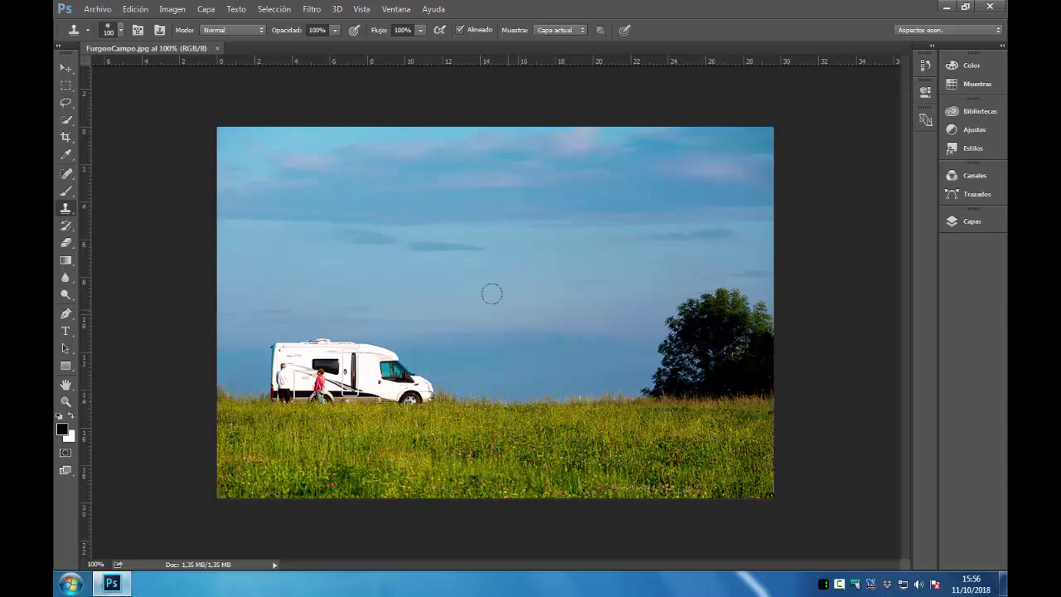
{"action": "key", "text": "bracketleft"}
{"action": "key", "text": "bracketleft"}
{"action": "key", "text": "bracketleft"}
{"action": "left_click", "coordinate": [120, 30]}
{"action": "left_click", "coordinate": [153, 72]}
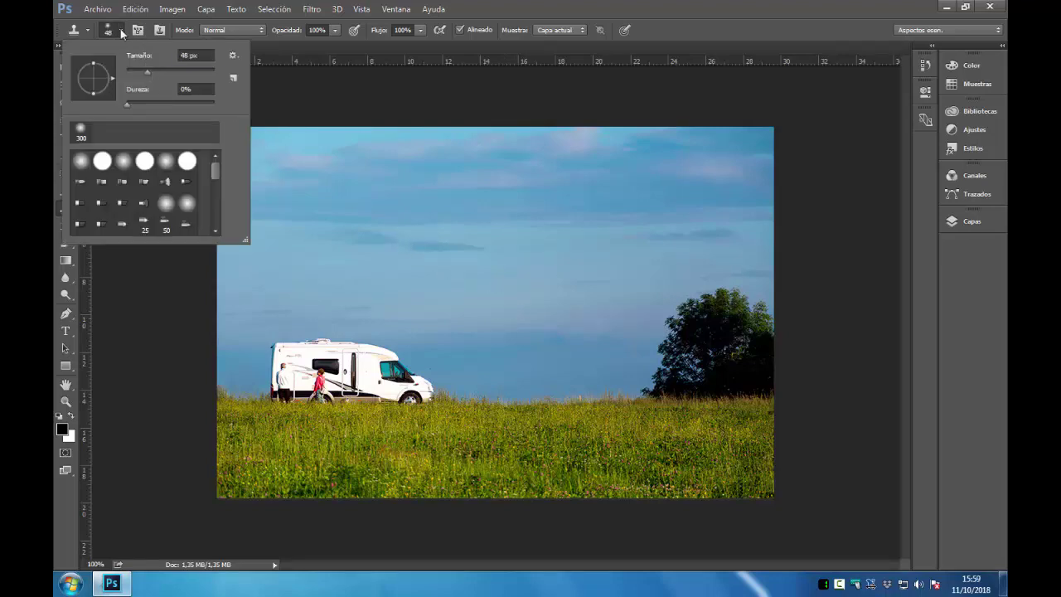
- Set the Clone Stamp brush Tamaño to 300 px with 0% hardness
{"action": "left_click", "coordinate": [157, 72]}
{"action": "left_click_drag", "start_coordinate": [138, 73], "coordinate": [128, 74]}
{"action": "left_click_drag", "start_coordinate": [125, 74], "coordinate": [145, 72]}
{"action": "left_click_drag", "start_coordinate": [186, 72], "coordinate": [189, 72]}
{"action": "type", "text": "300"}
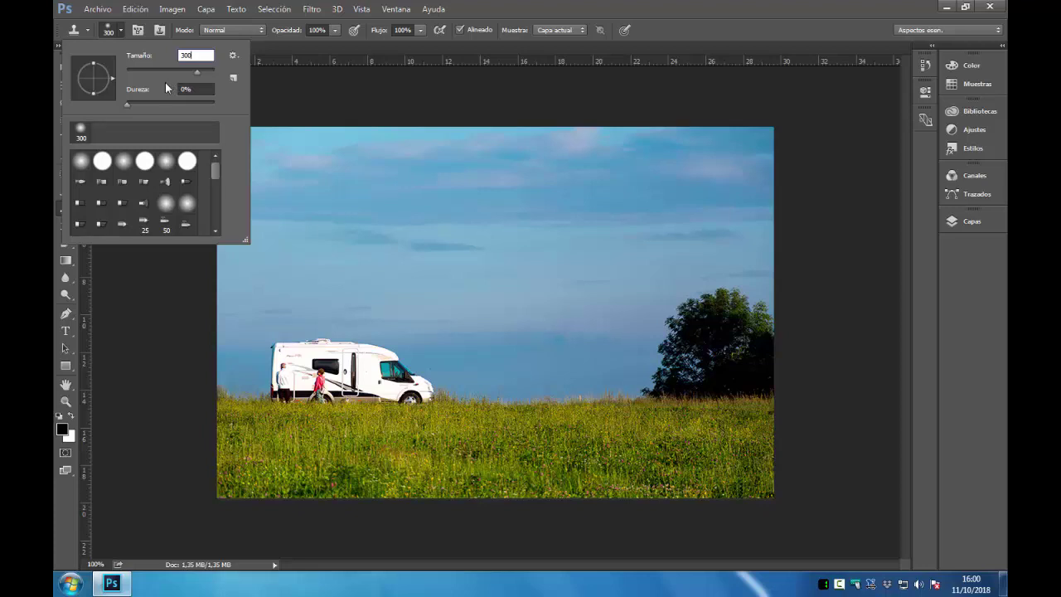
{"action": "key", "text": "Return"}
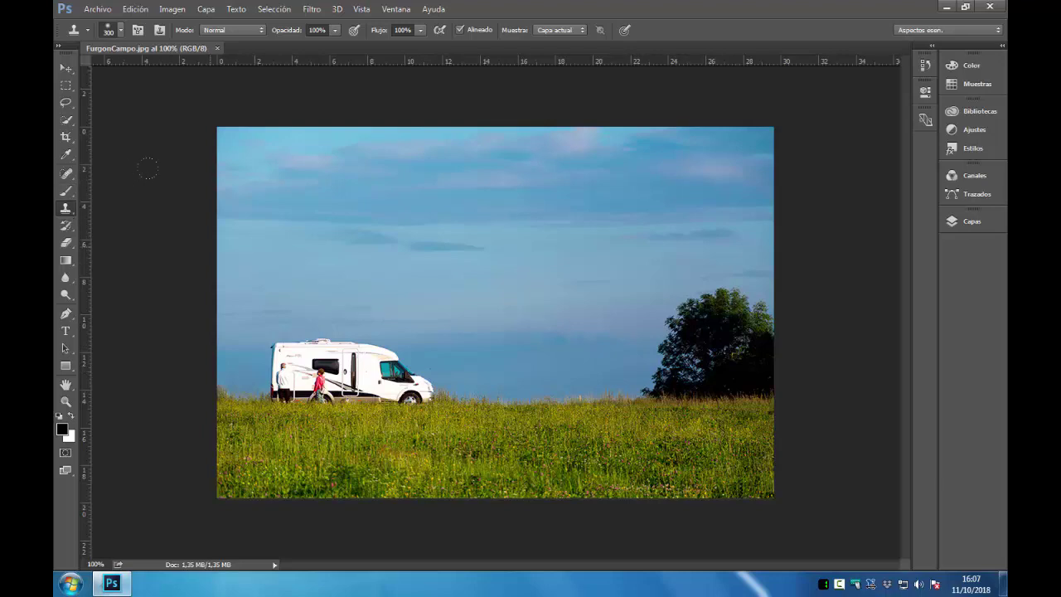
- Re-enter 300 px as the brush Tamaño and close the brush preset picker
{"action": "left_click", "coordinate": [121, 31]}
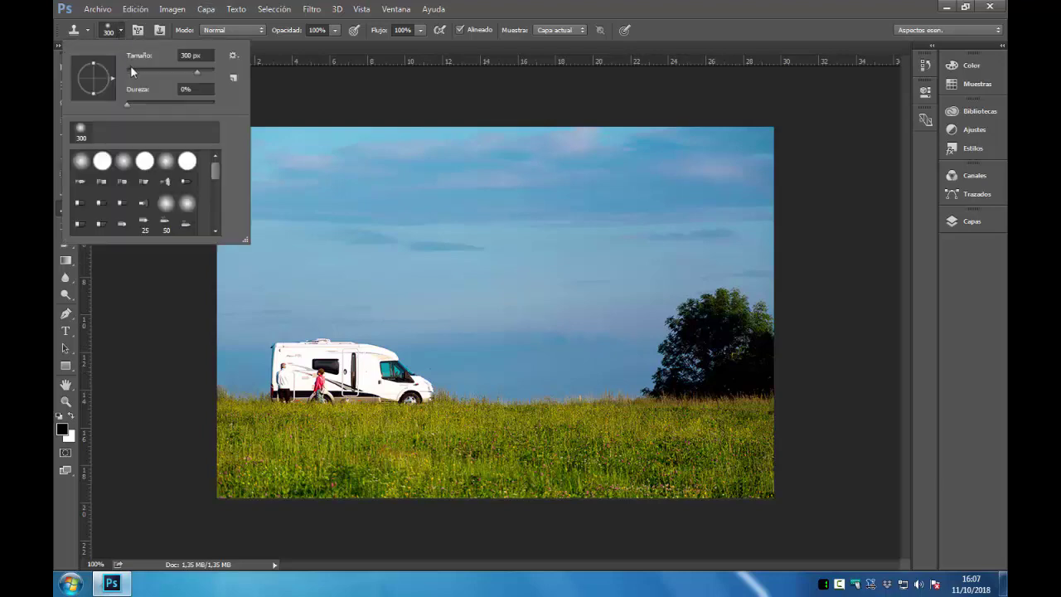
{"action": "left_click", "coordinate": [198, 53]}
{"action": "type", "text": "300"}
{"action": "key", "text": "Return"}
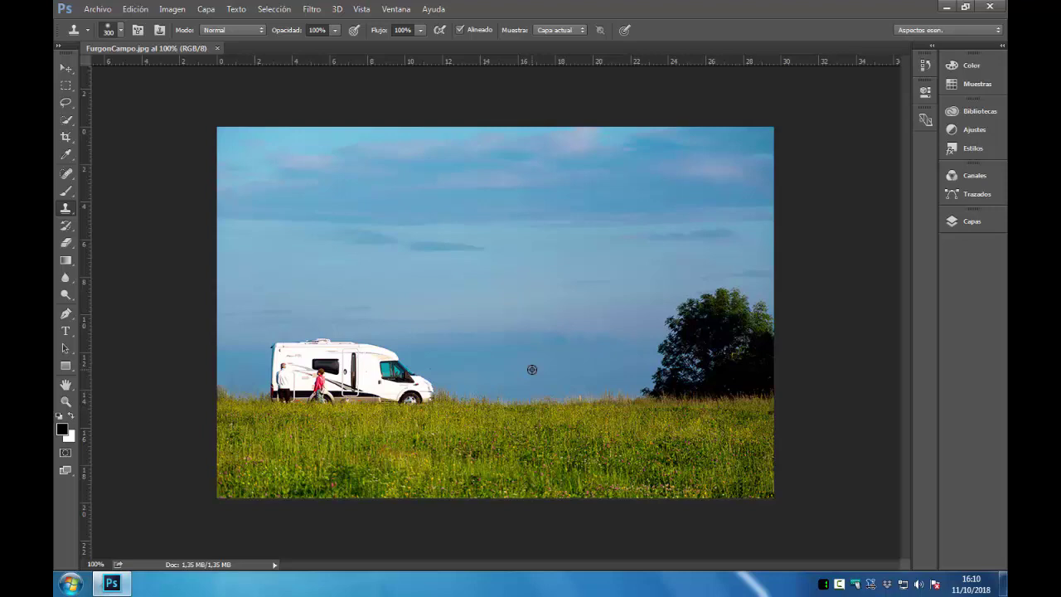
{"action": "left_click", "coordinate": [532, 369], "text": "alt"}
{"action": "left_click_drag", "start_coordinate": [464, 411], "coordinate": [605, 415]}
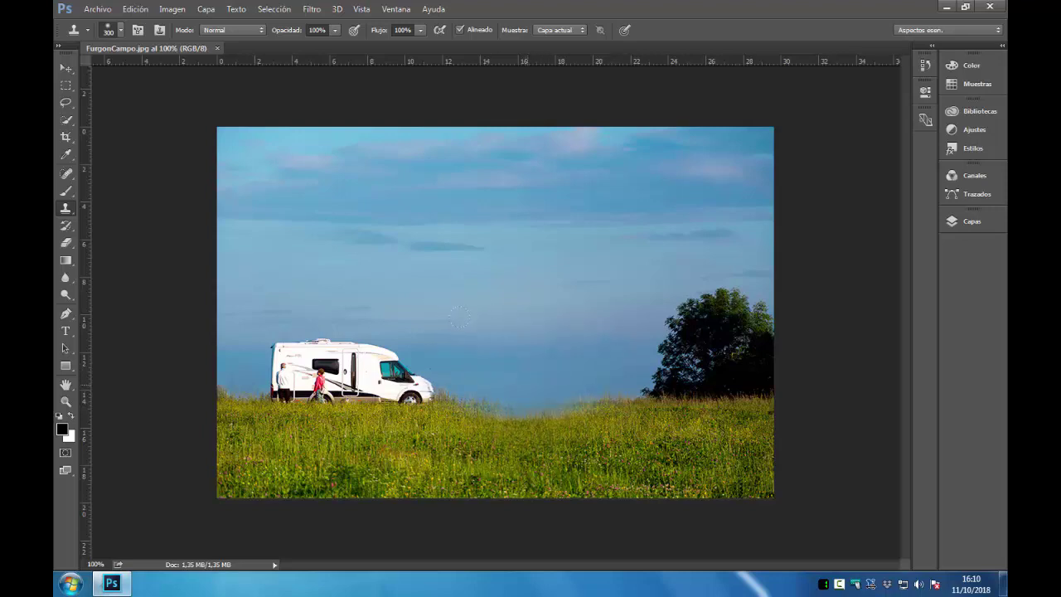
{"action": "mouse_move", "coordinate": [481, 417]}
{"action": "left_mouse_down"}
{"action": "mouse_move", "coordinate": [564, 419]}
{"action": "mouse_move", "coordinate": [481, 423]}
{"action": "left_mouse_up"}
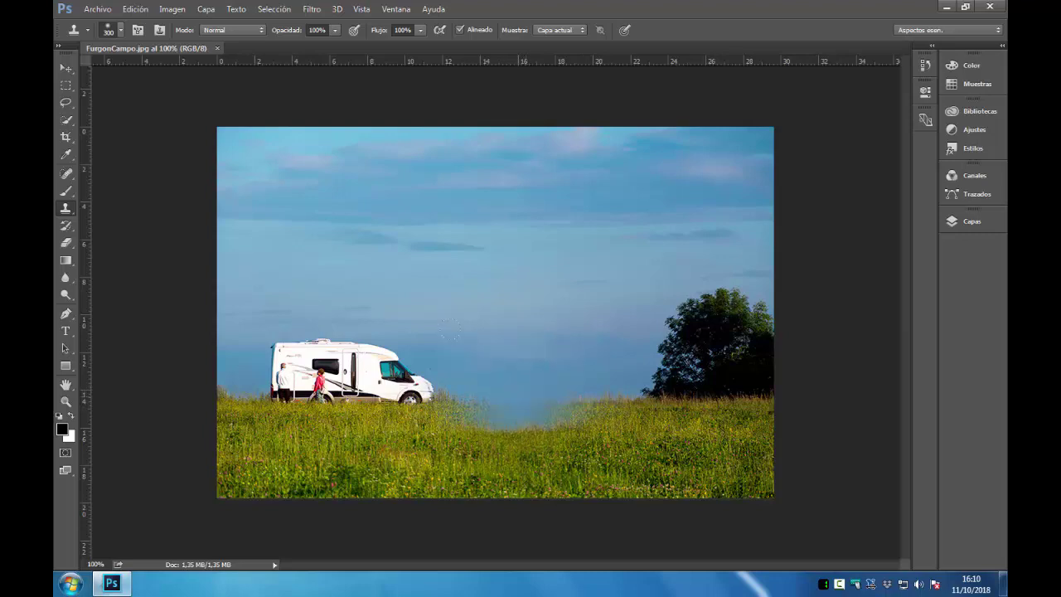
{"action": "key", "text": "ctrl+alt+z"}
{"action": "key", "text": "ctrl+alt+z"}
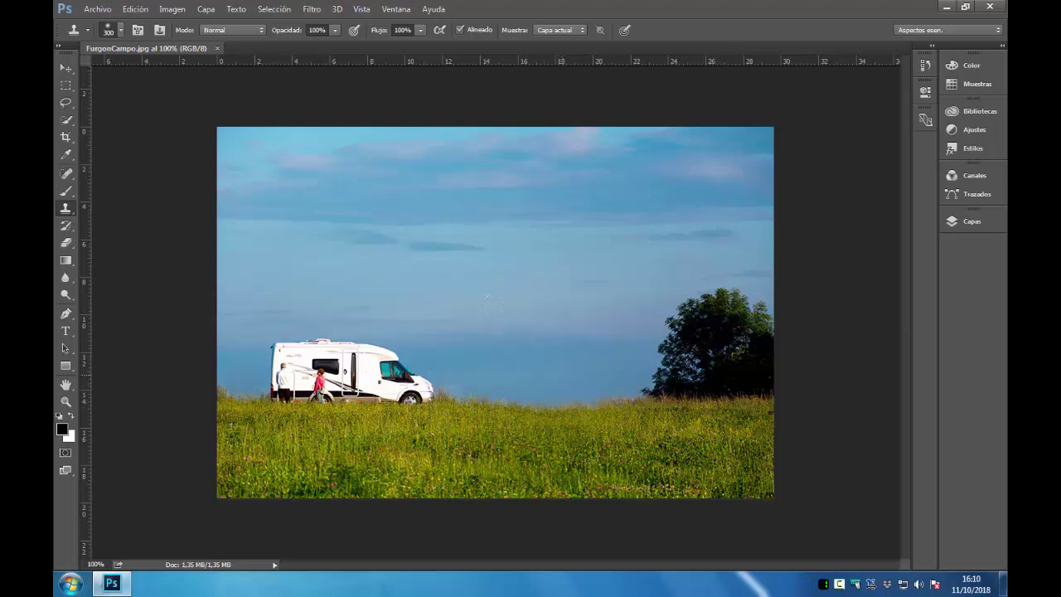
{"action": "key", "text": "ctrl+alt+z"}
{"action": "key", "text": "ctrl+shift+z"}
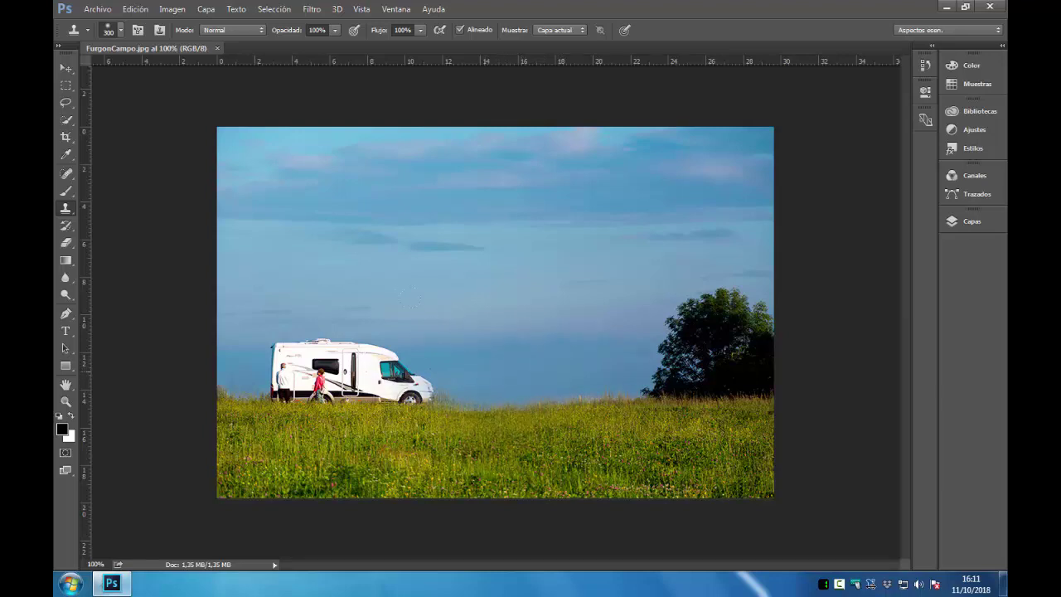
- Clone sky and grass over the van's cab, its right side, and the person in pink
{"action": "mouse_move", "coordinate": [489, 415]}
{"action": "left_mouse_down"}
{"action": "mouse_move", "coordinate": [414, 365]}
{"action": "mouse_move", "coordinate": [390, 382]}
{"action": "mouse_move", "coordinate": [356, 373]}
{"action": "left_mouse_up"}
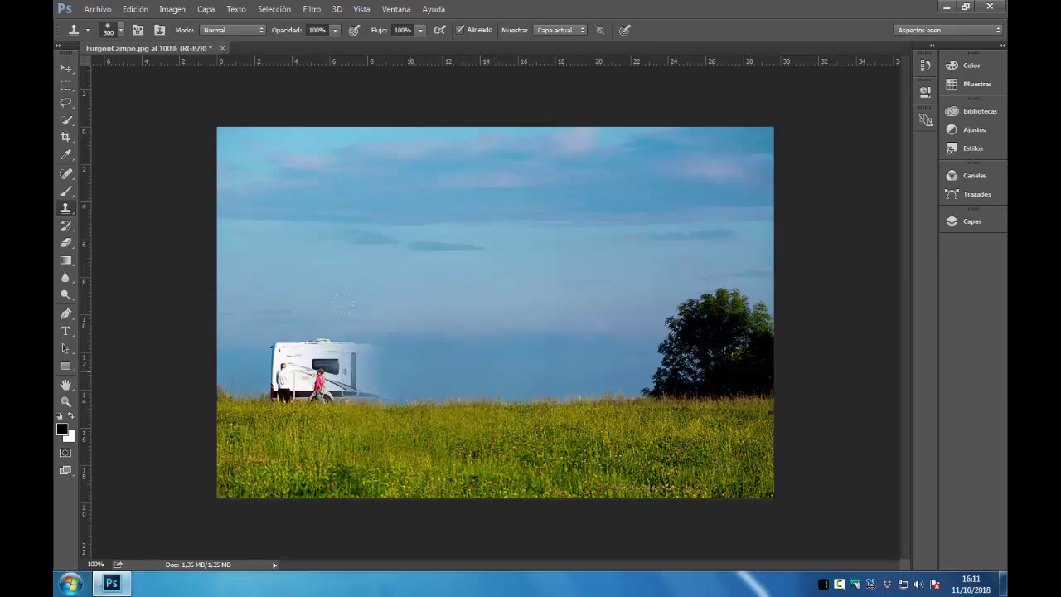
{"action": "left_click", "coordinate": [333, 304]}
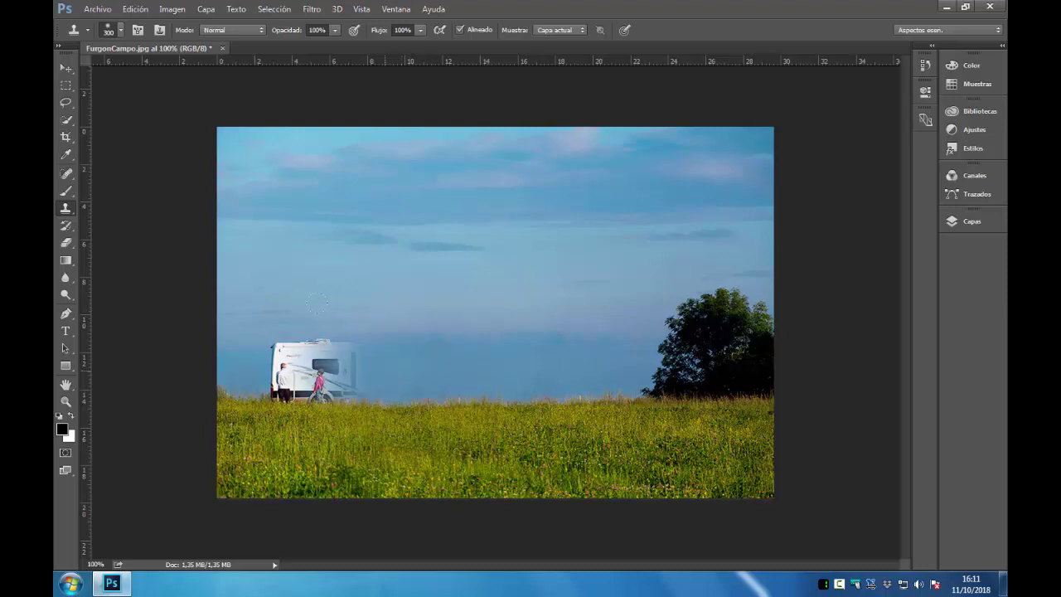
{"action": "left_click_drag", "start_coordinate": [333, 304], "coordinate": [224, 303]}
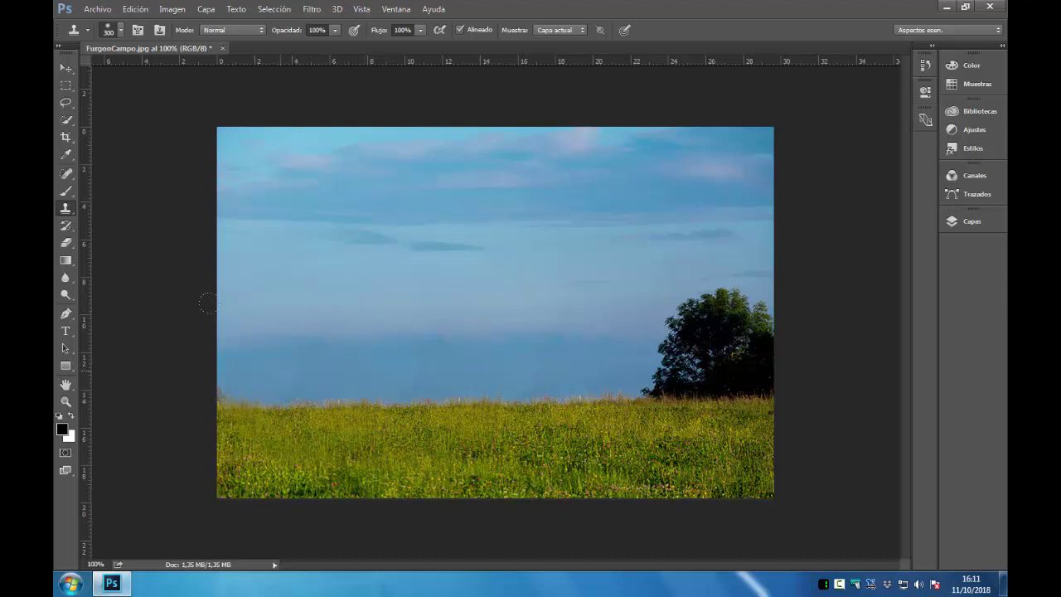